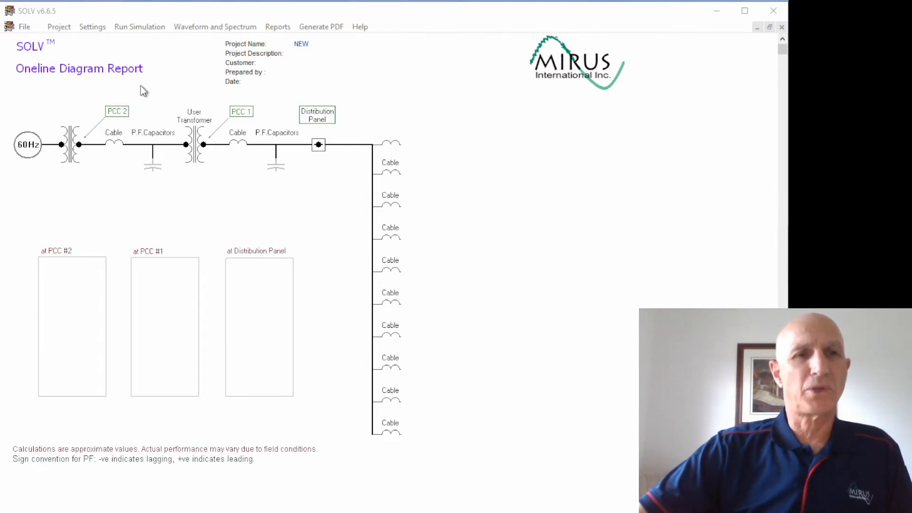
Open the project file Hospital Harmonic Analysis - Util.slv and accept its project information.
{"action": "left_click", "coordinate": [24, 28]}
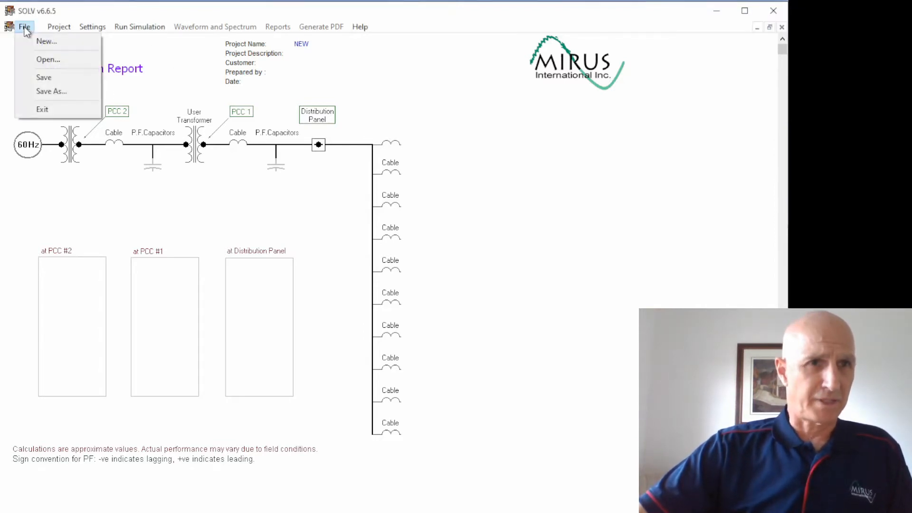
{"action": "left_click", "coordinate": [44, 58]}
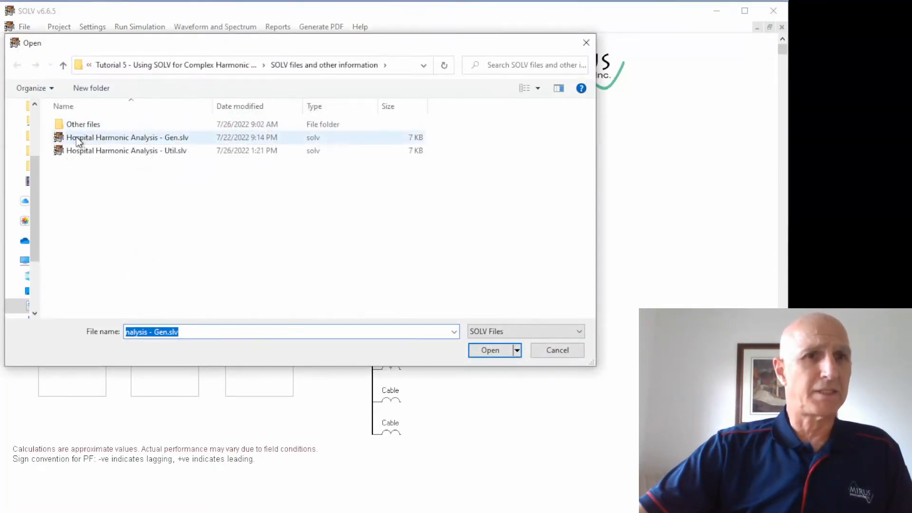
{"action": "double_click", "coordinate": [84, 151]}
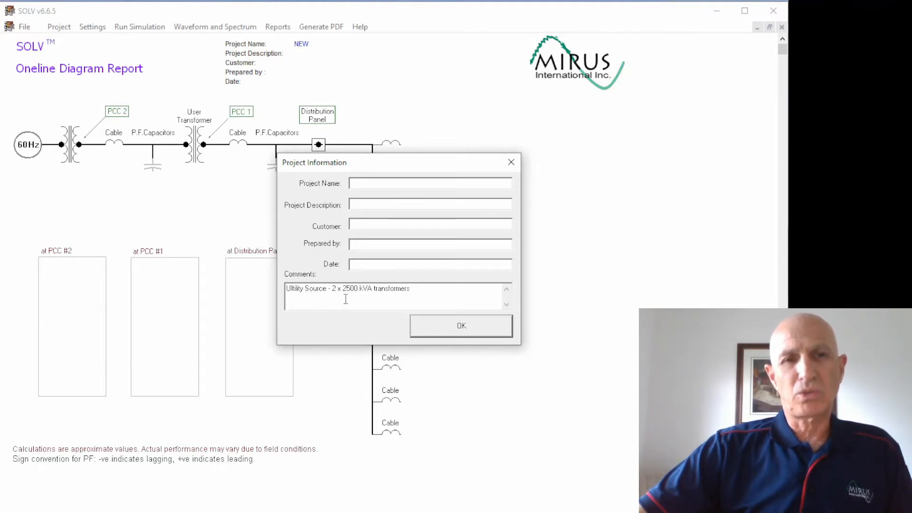
{"action": "left_click", "coordinate": [462, 328]}
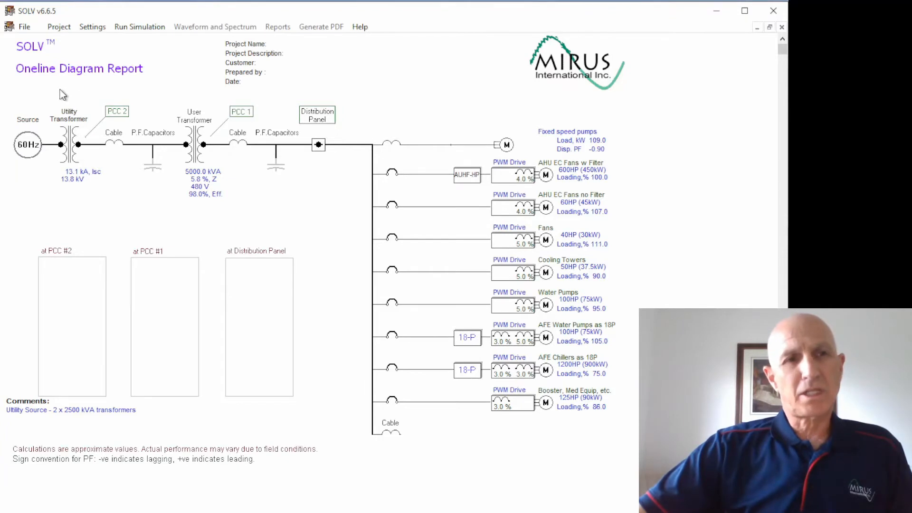
Review the input data of the utility transformer, the user transformer and the fixed speed pumps' linear load.
{"action": "left_click", "coordinate": [69, 137]}
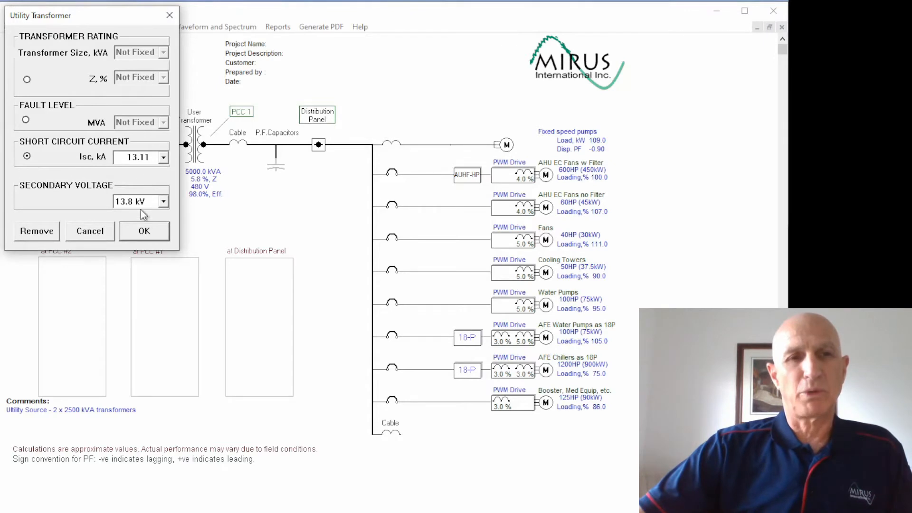
{"action": "left_click", "coordinate": [143, 232]}
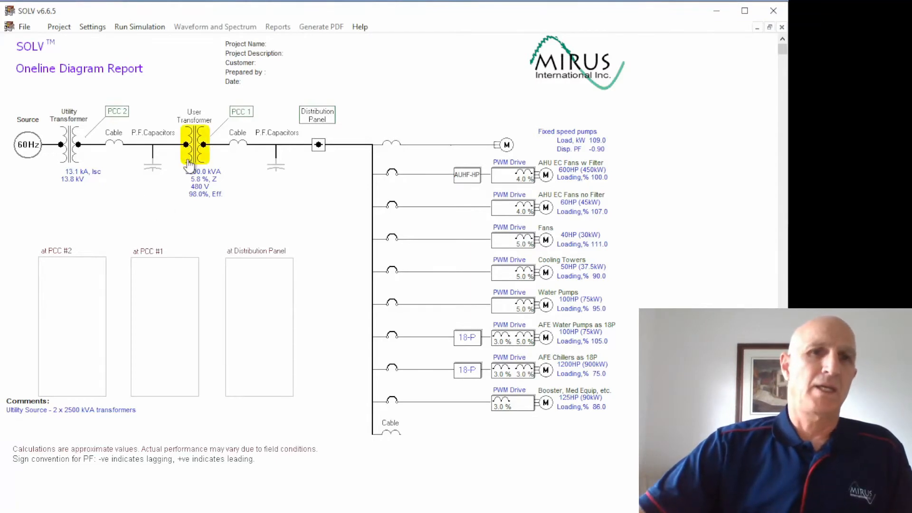
{"action": "left_click", "coordinate": [198, 135]}
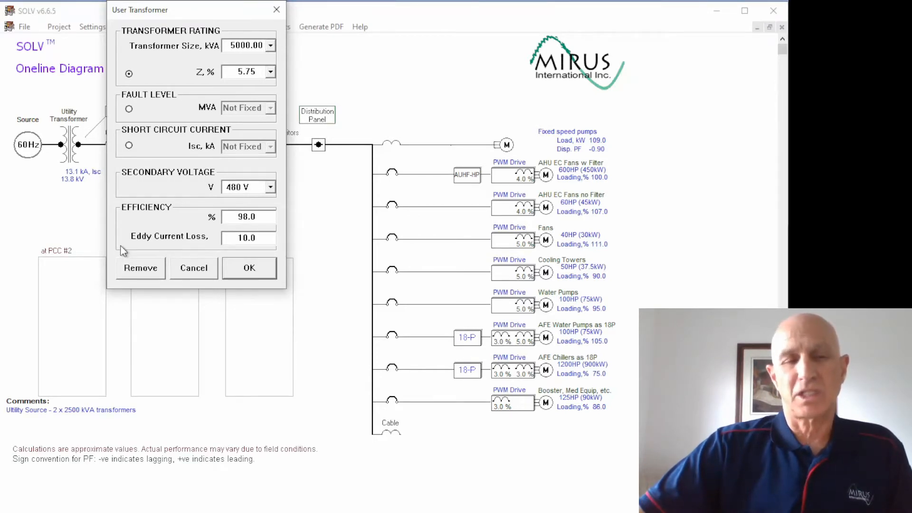
{"action": "left_click", "coordinate": [246, 265]}
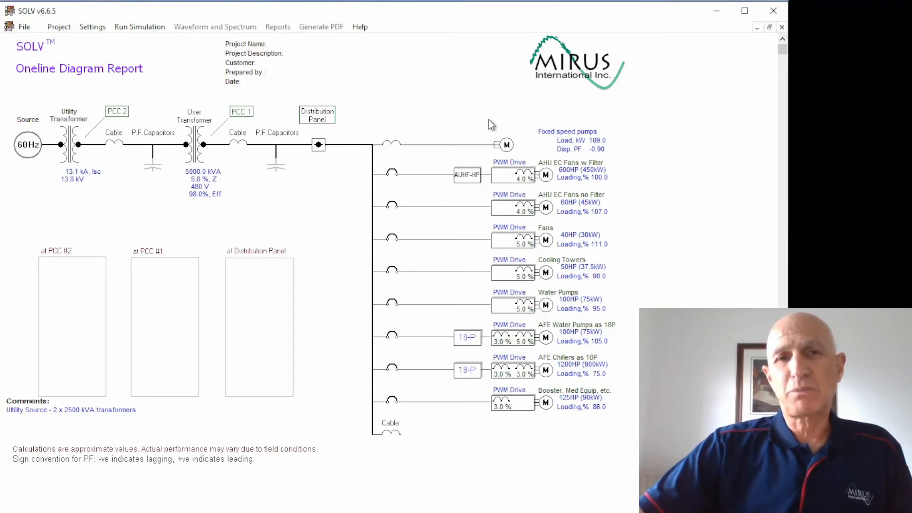
{"action": "left_click", "coordinate": [399, 141]}
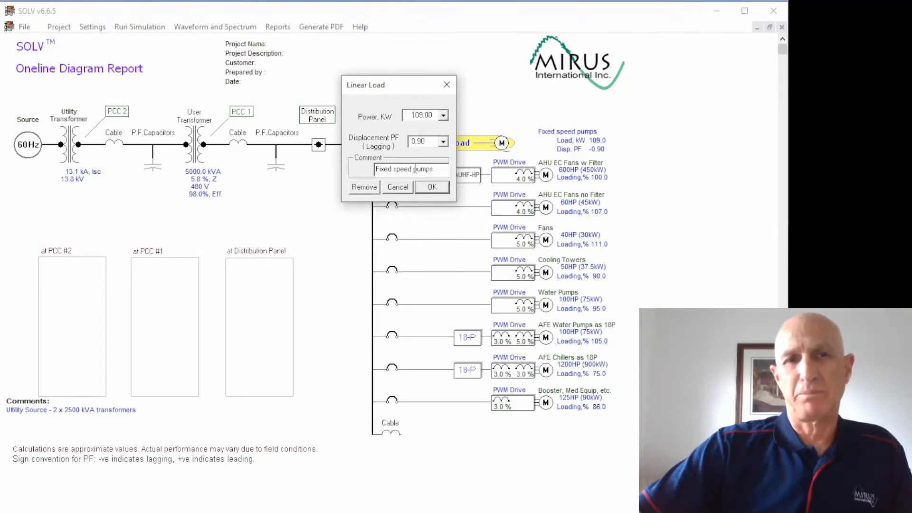
{"action": "left_click", "coordinate": [431, 187]}
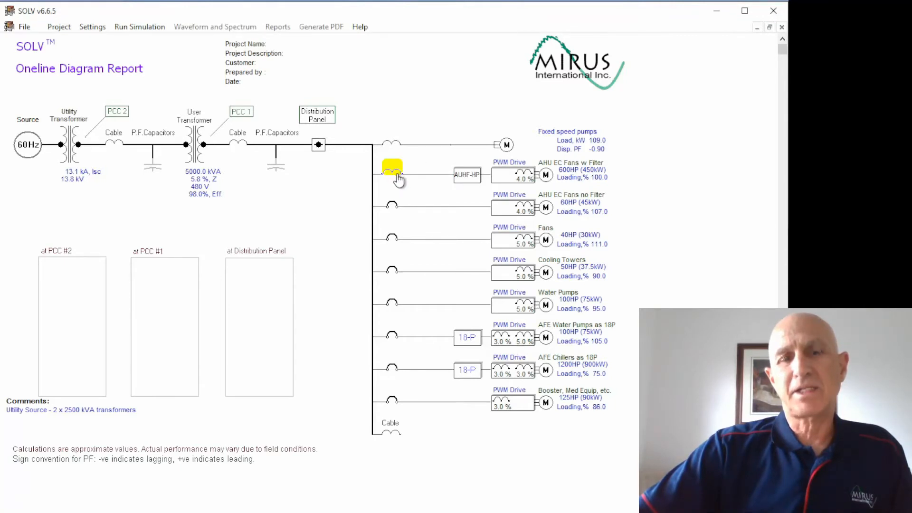
Set the AHU EC Fans w Filter drive to a 600HP (450kW) motor with the LINEATOR HP (AUHF) drive system.
{"action": "left_click", "coordinate": [397, 176]}
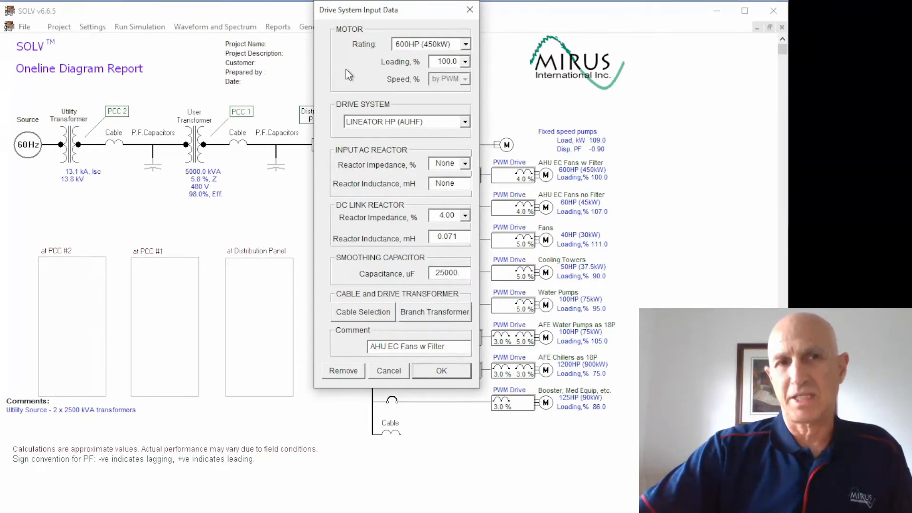
{"action": "left_click", "coordinate": [465, 44]}
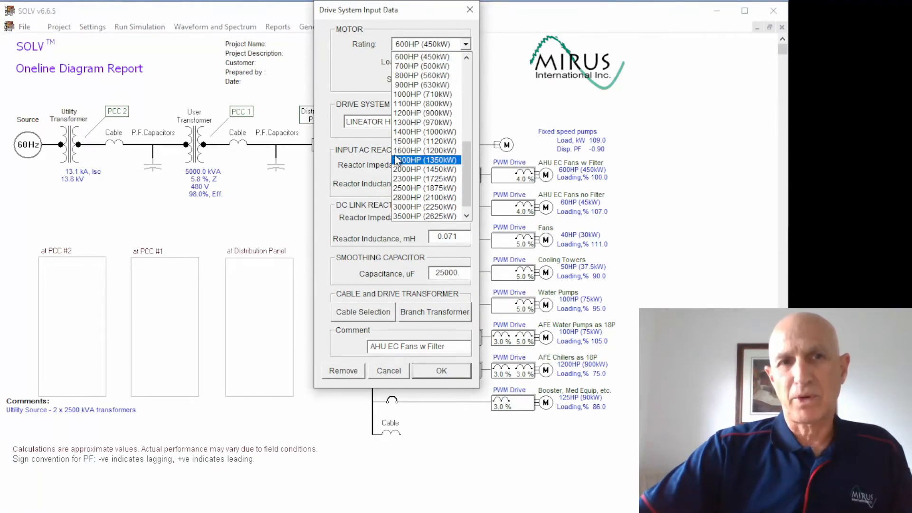
{"action": "left_click", "coordinate": [404, 56]}
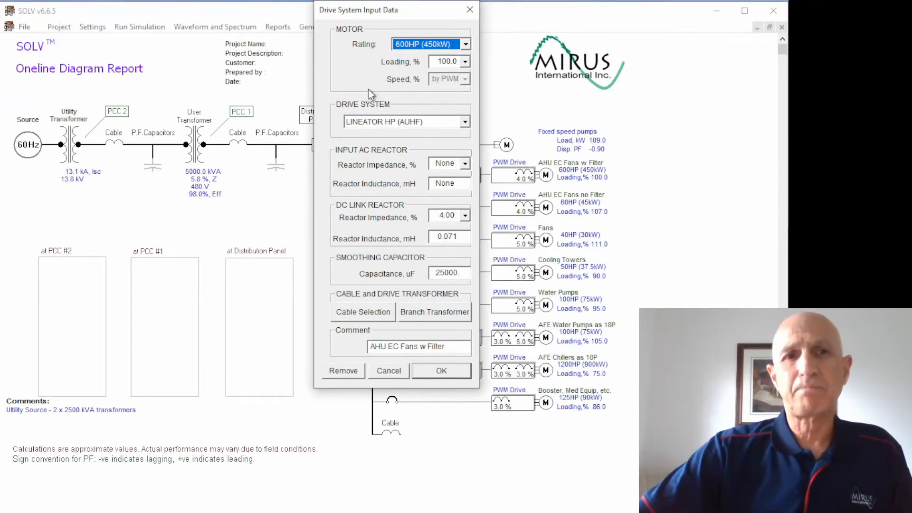
{"action": "left_click", "coordinate": [465, 122]}
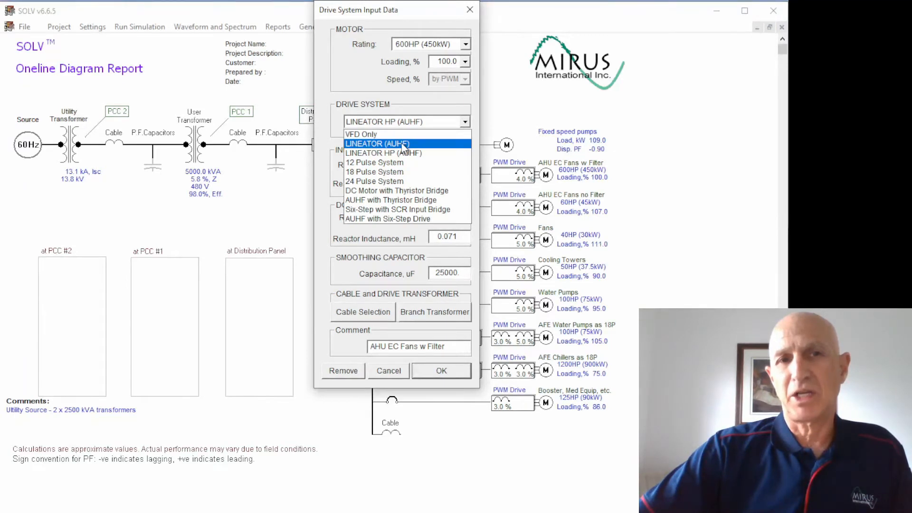
{"action": "left_click", "coordinate": [379, 152]}
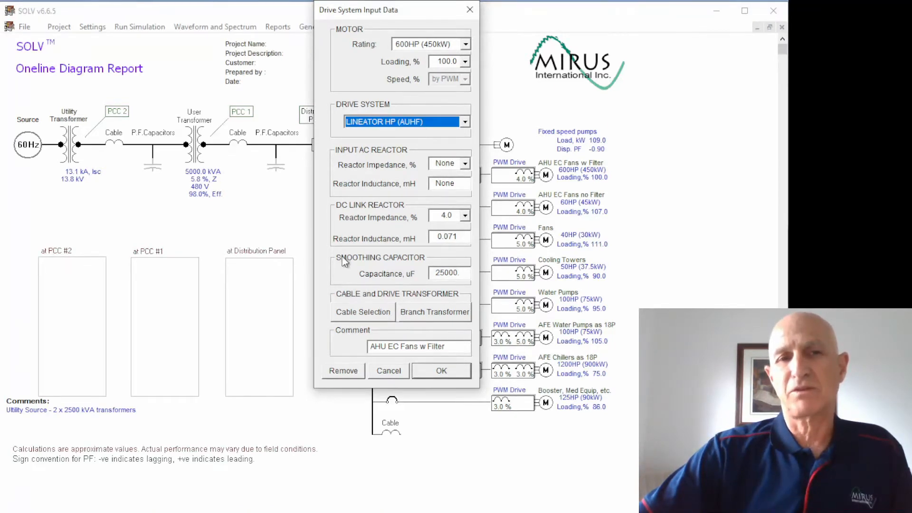
{"action": "left_click", "coordinate": [440, 373]}
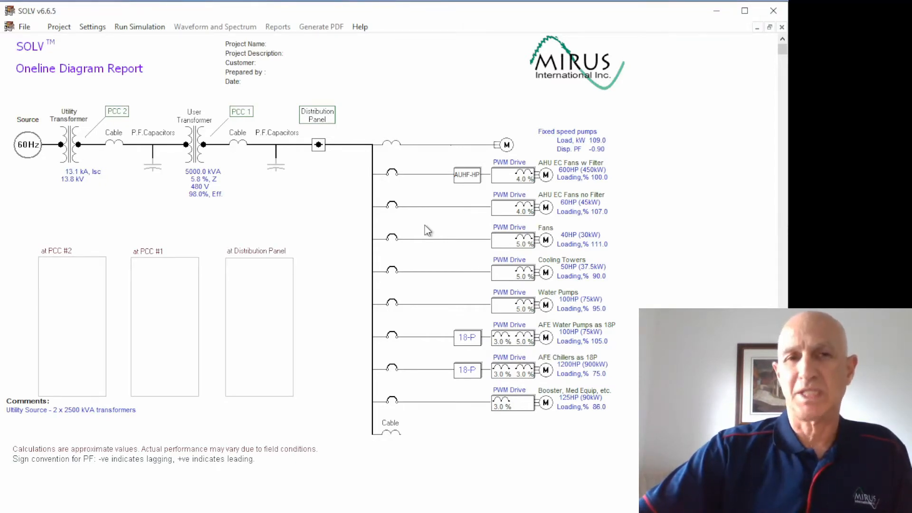
Set the drive system of the AHU EC Fans no Filter branch to VFD Only.
{"action": "double_click", "coordinate": [396, 206]}
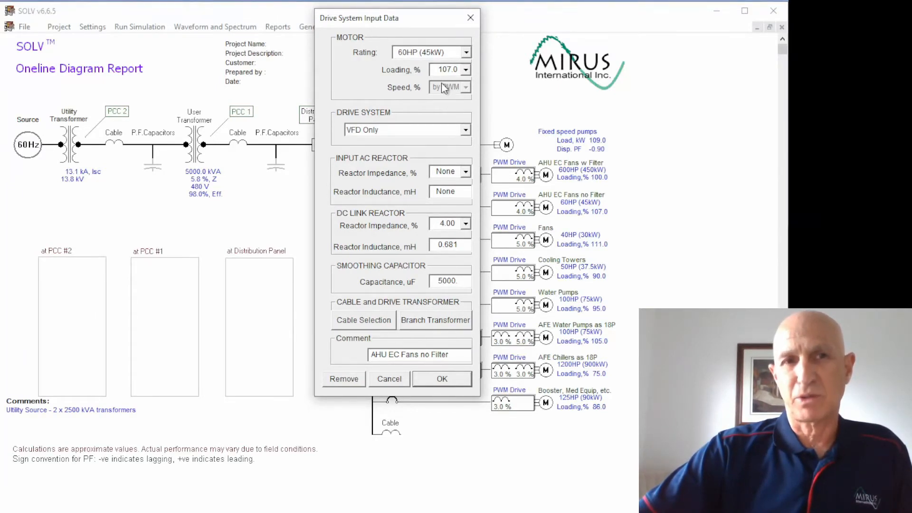
{"action": "left_click", "coordinate": [466, 131]}
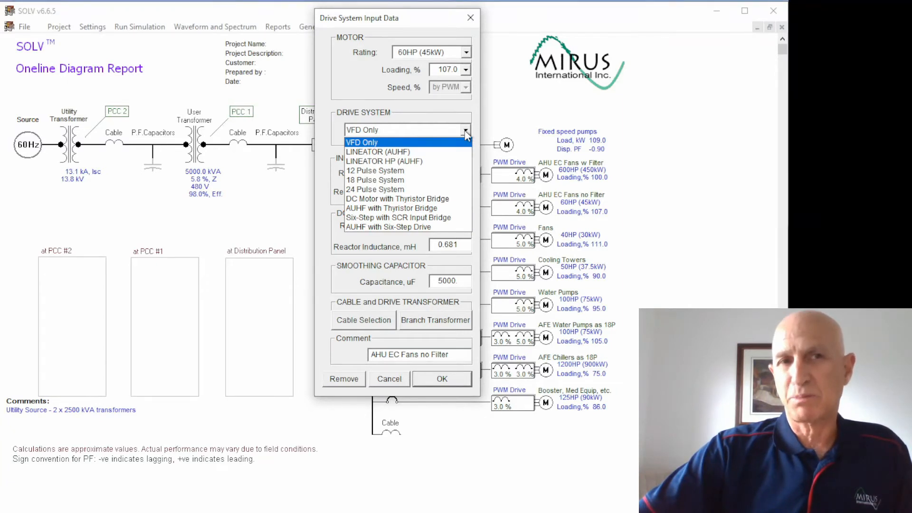
{"action": "left_click", "coordinate": [378, 143]}
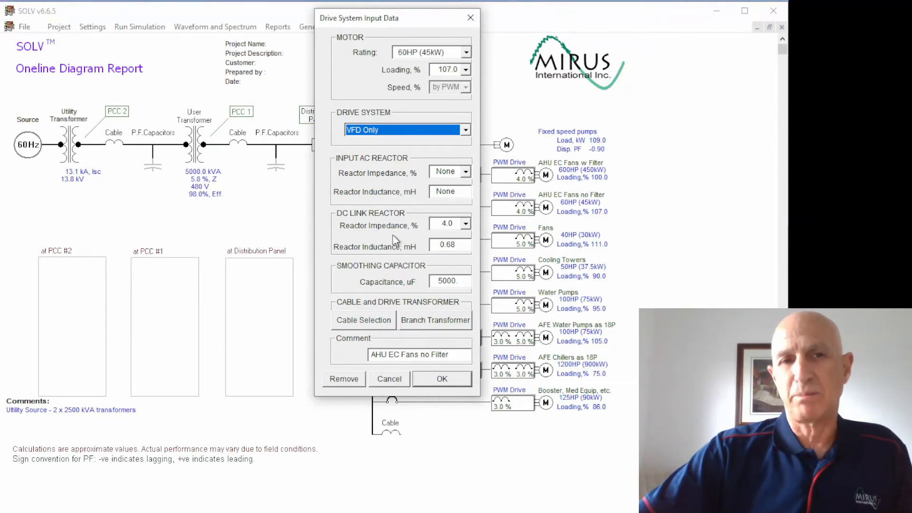
{"action": "left_click", "coordinate": [438, 379]}
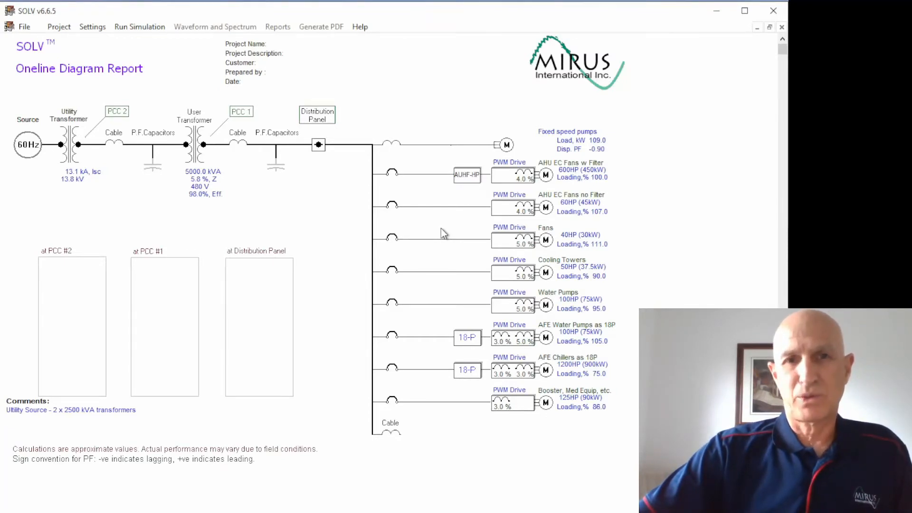
Review the drive system input data of the Fans and Cooling Towers branches.
{"action": "mouse_move", "coordinate": [502, 247]}
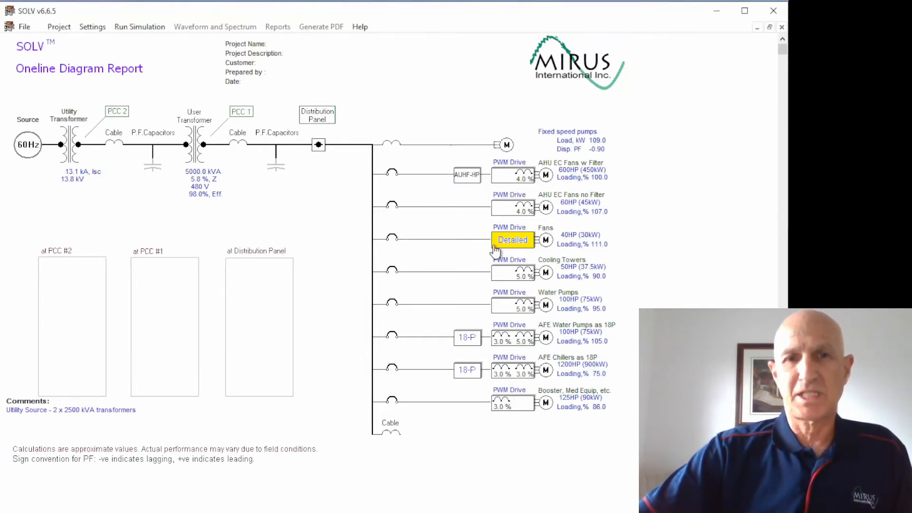
{"action": "left_click", "coordinate": [397, 239]}
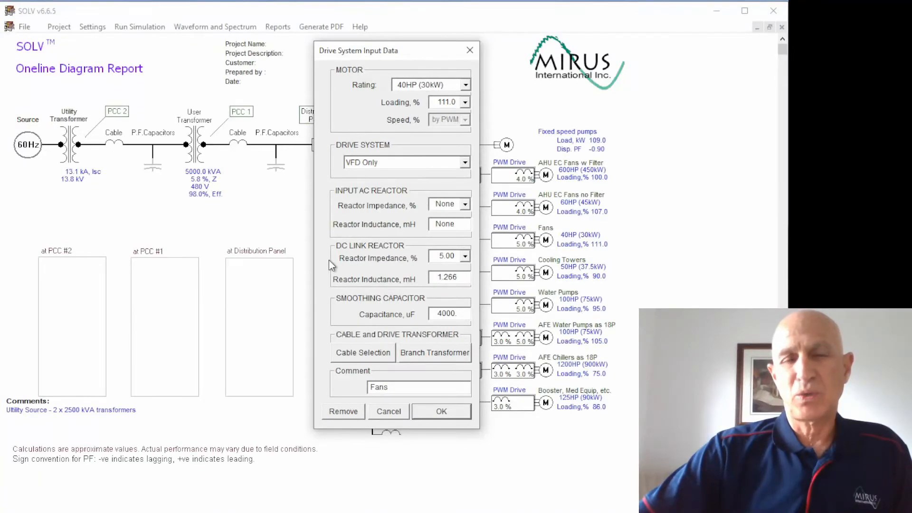
{"action": "left_click", "coordinate": [433, 409]}
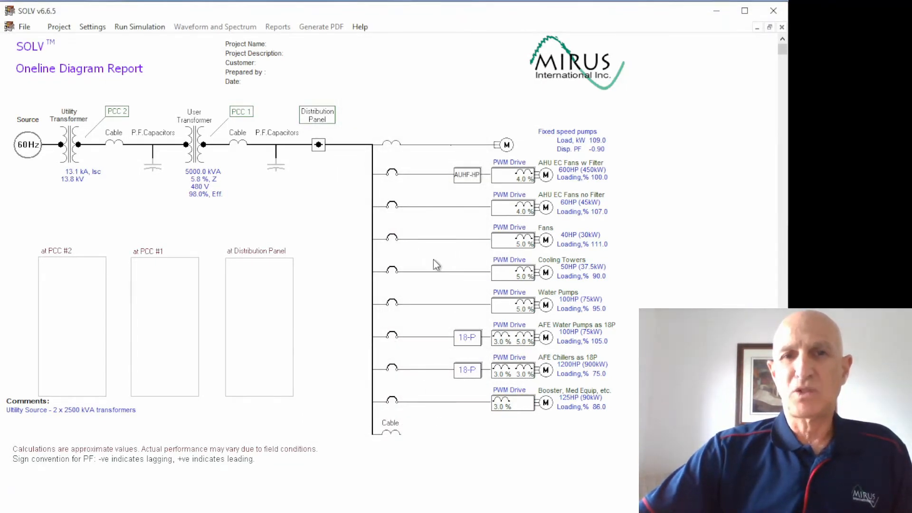
{"action": "double_click", "coordinate": [400, 270]}
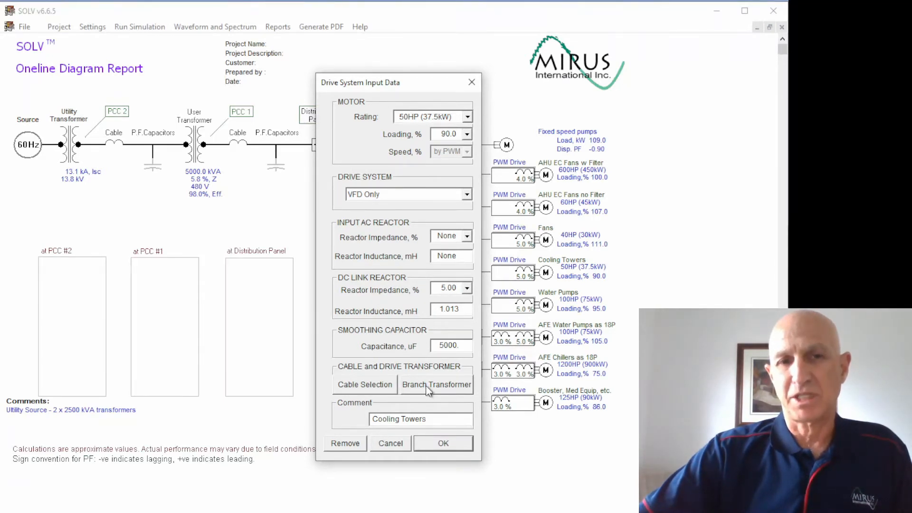
{"action": "left_click", "coordinate": [438, 446]}
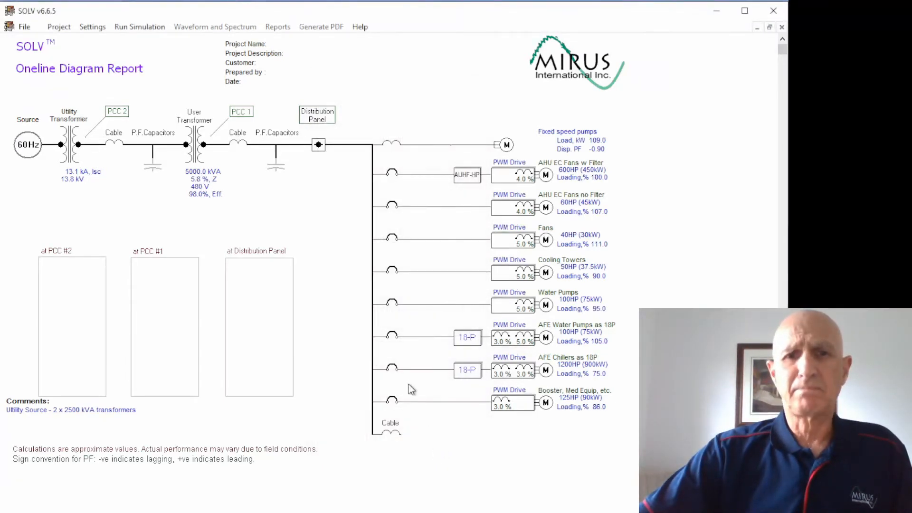
Set the drive system of the Water Pumps branch to VFD Only.
{"action": "left_click", "coordinate": [399, 309]}
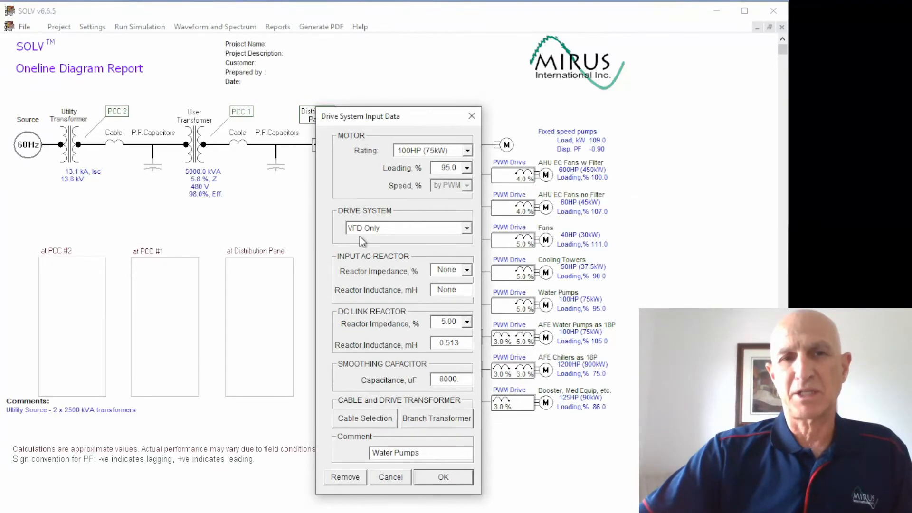
{"action": "left_click", "coordinate": [468, 229]}
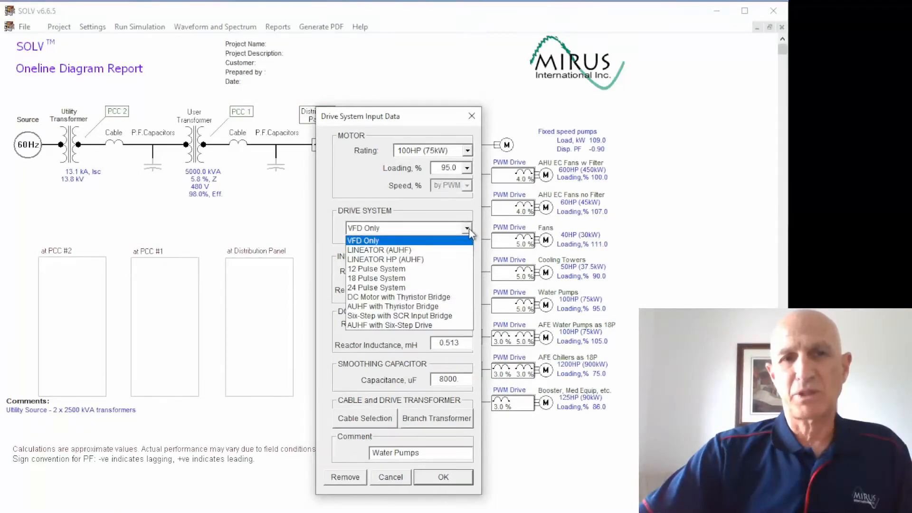
{"action": "left_click", "coordinate": [379, 240]}
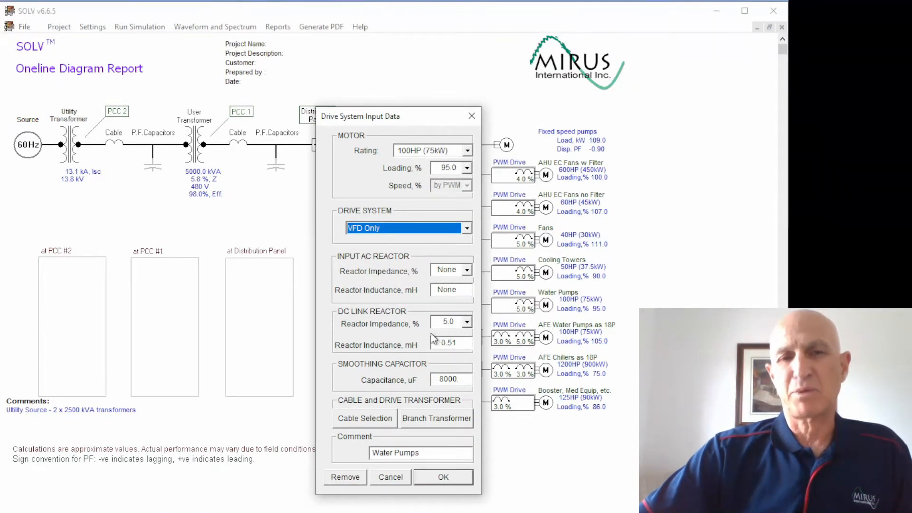
{"action": "left_click", "coordinate": [442, 478]}
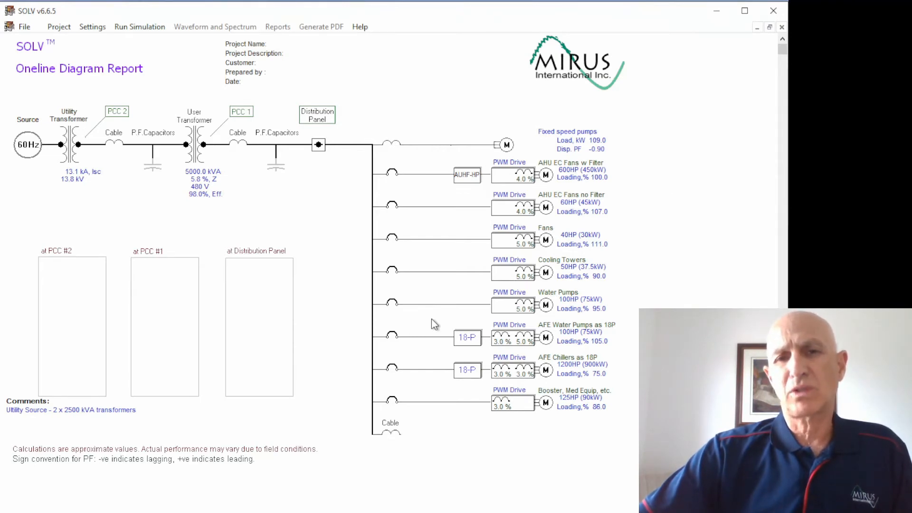
Select 18 Pulse System for the AFE Water Pumps as 18P branch and review the AFE Chillers as 18P input data.
{"action": "left_click", "coordinate": [399, 337]}
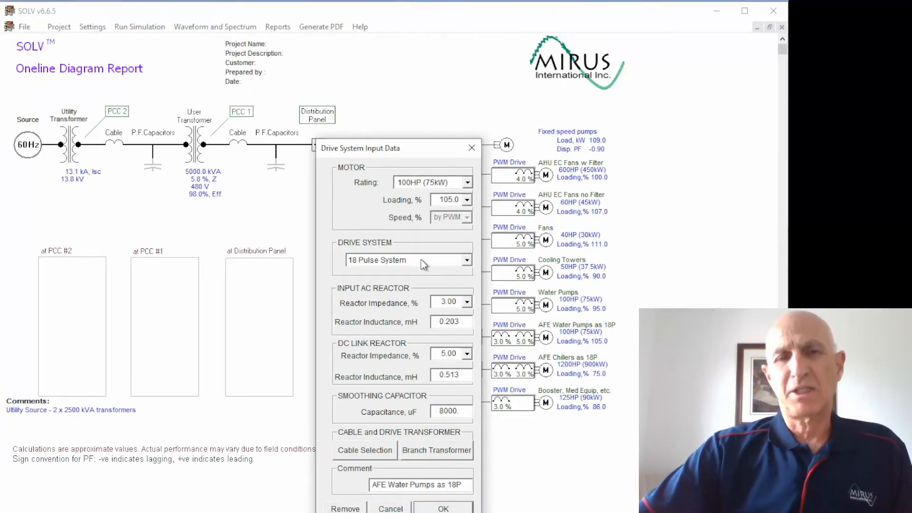
{"action": "left_click", "coordinate": [468, 260]}
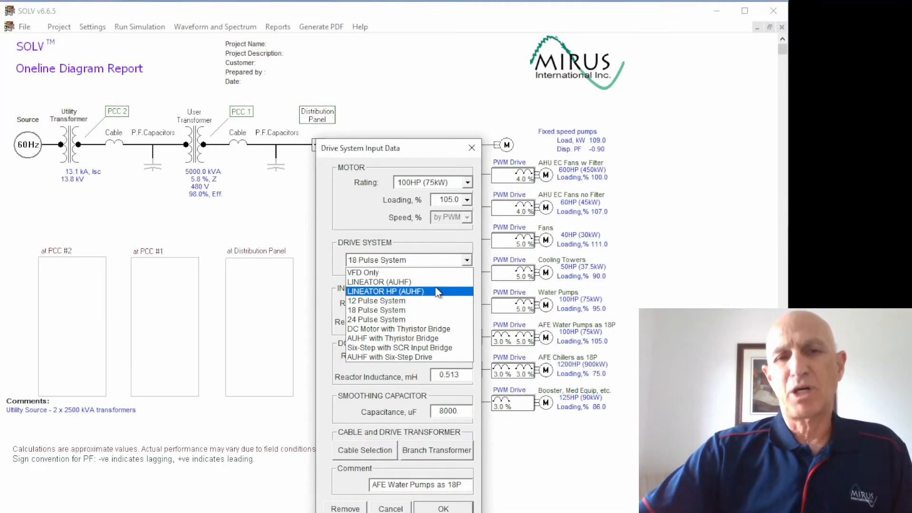
{"action": "key", "text": "Up"}
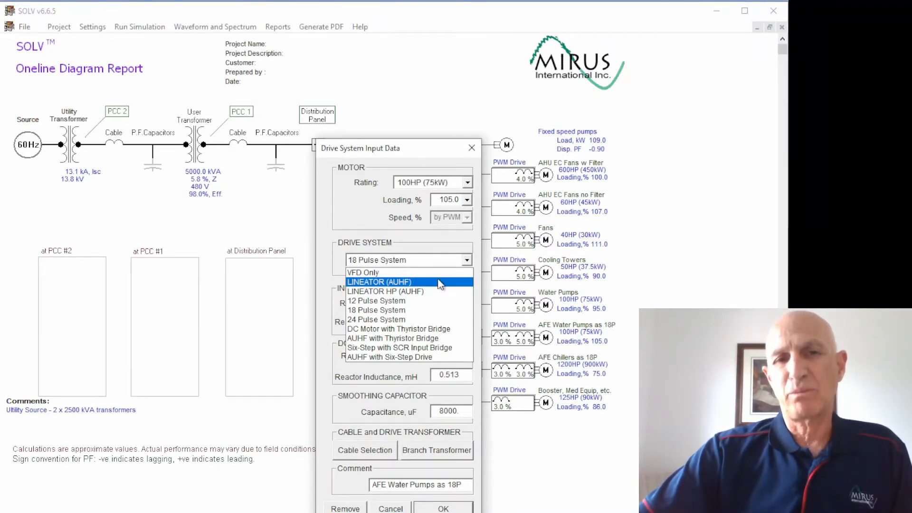
{"action": "left_click", "coordinate": [371, 310]}
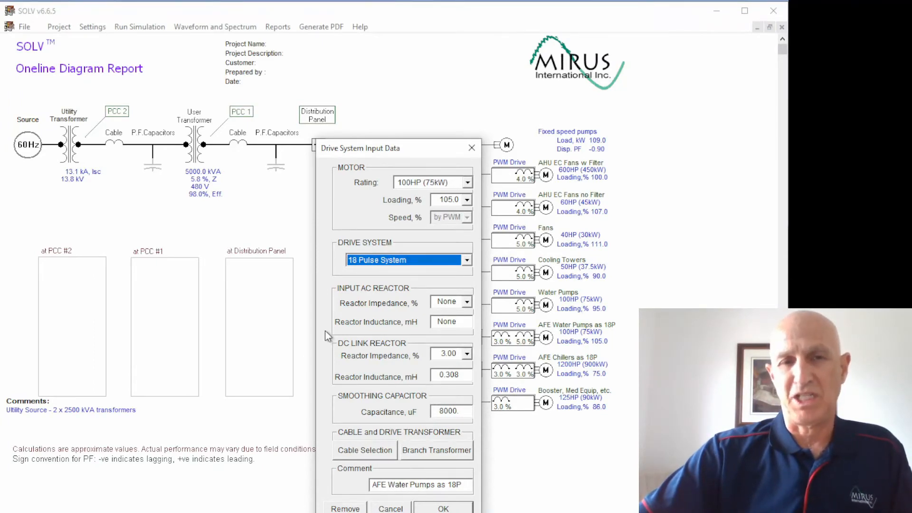
{"action": "left_click", "coordinate": [443, 509]}
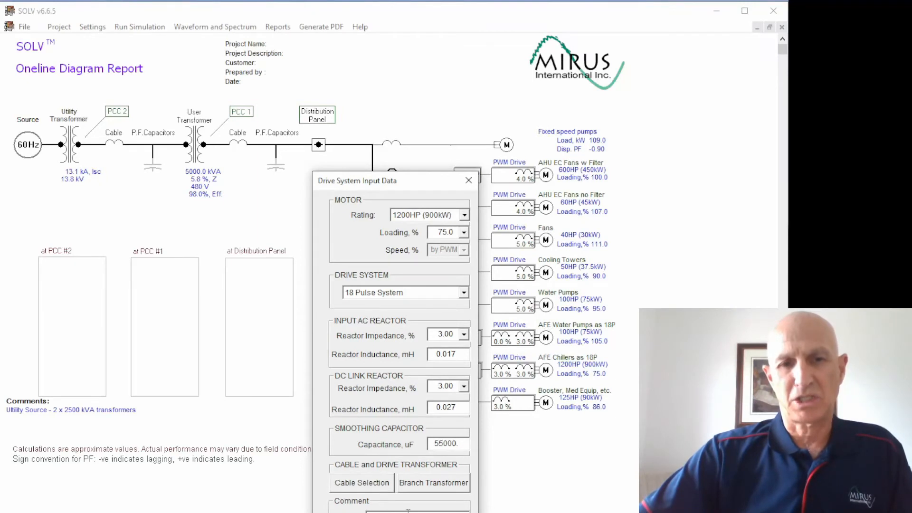
{"action": "left_click", "coordinate": [447, 512]}
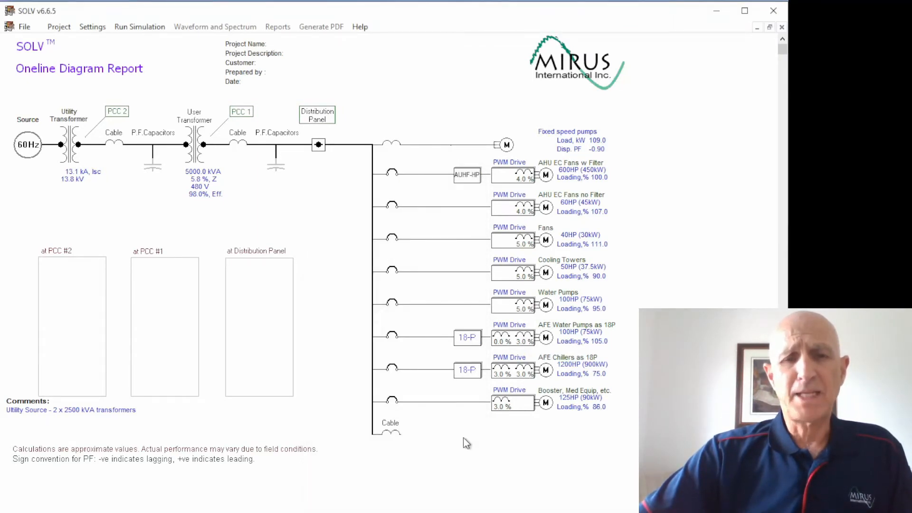
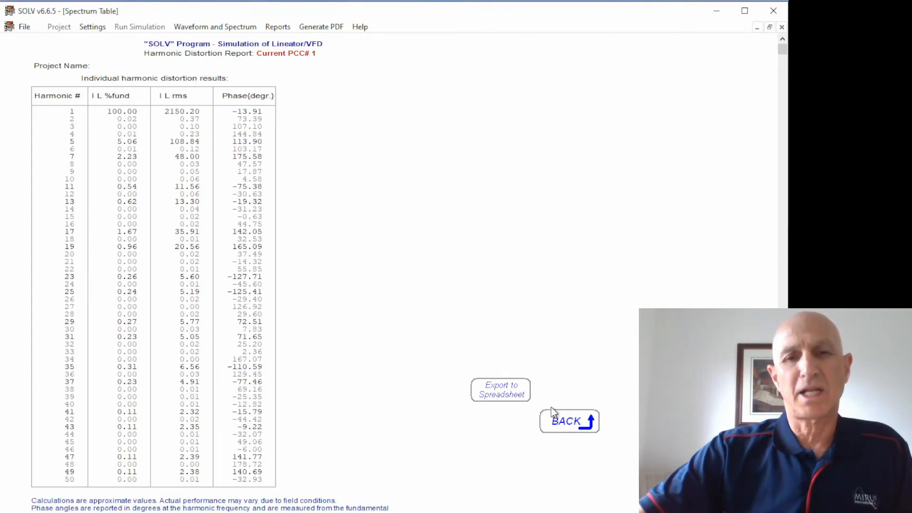
Leave the PCC#1 current spectrum table, review the IEEE Std 519 Compliance Report for the utility source, and return to the oneline diagram.
{"action": "left_click", "coordinate": [565, 422]}
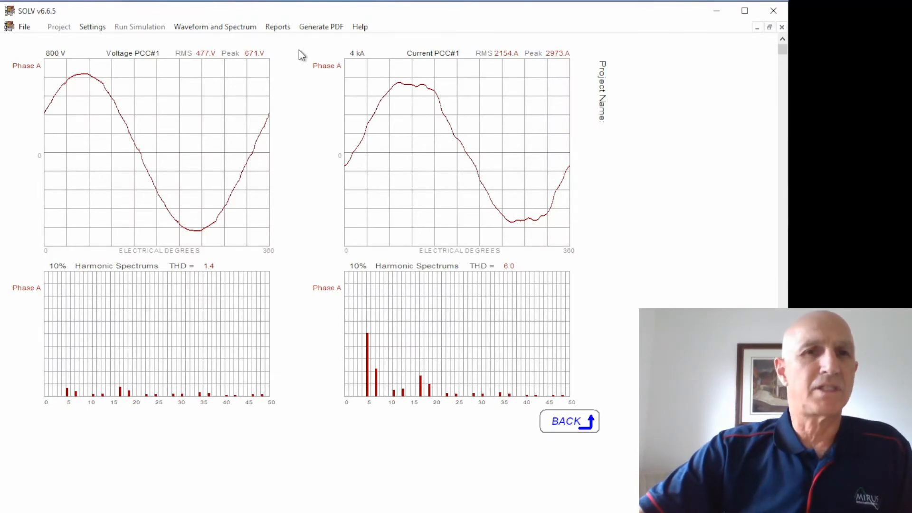
{"action": "left_click", "coordinate": [276, 28]}
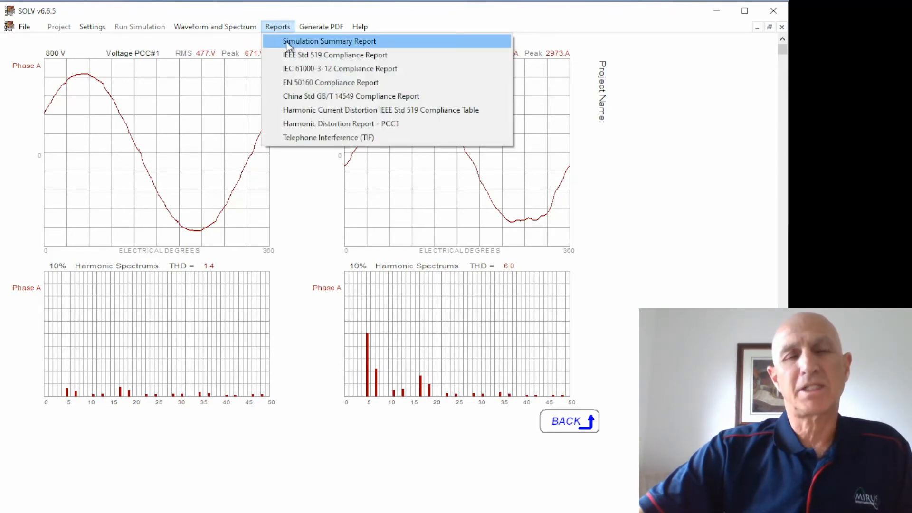
{"action": "left_click", "coordinate": [298, 56]}
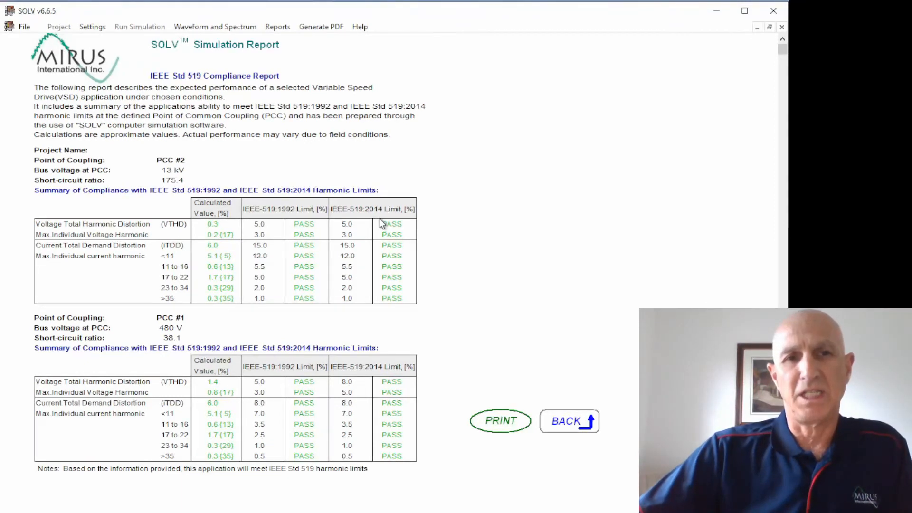
{"action": "left_click", "coordinate": [557, 422]}
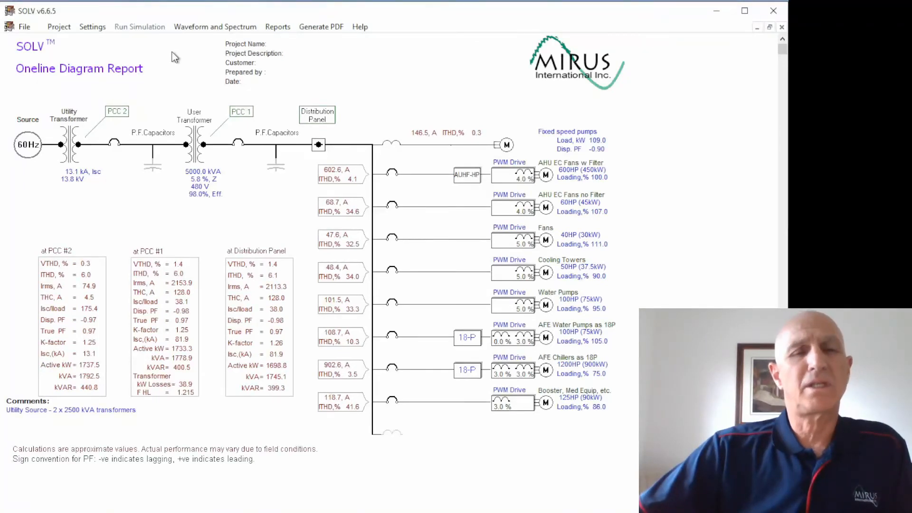
Open the generator-supply model Hospital Harmonic Analysis - Gen.slv and accept its project information.
{"action": "left_click", "coordinate": [24, 27]}
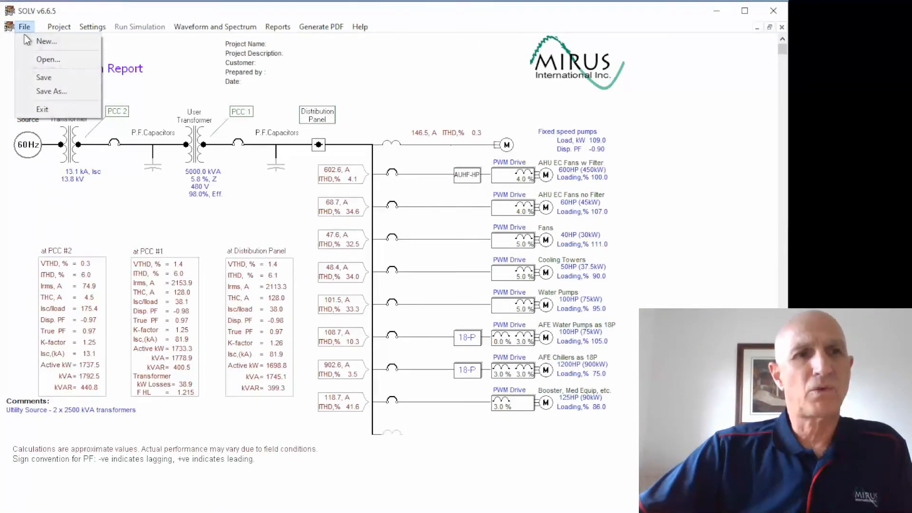
{"action": "left_click", "coordinate": [47, 60]}
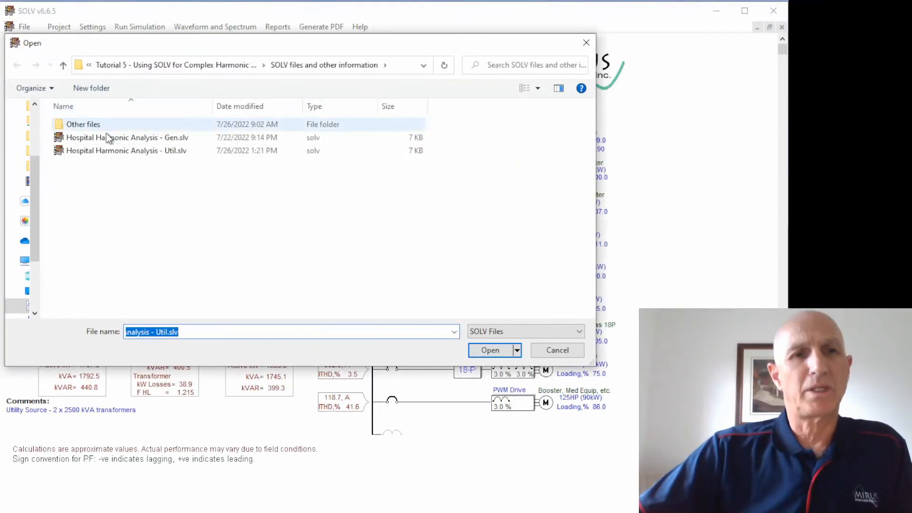
{"action": "double_click", "coordinate": [118, 137]}
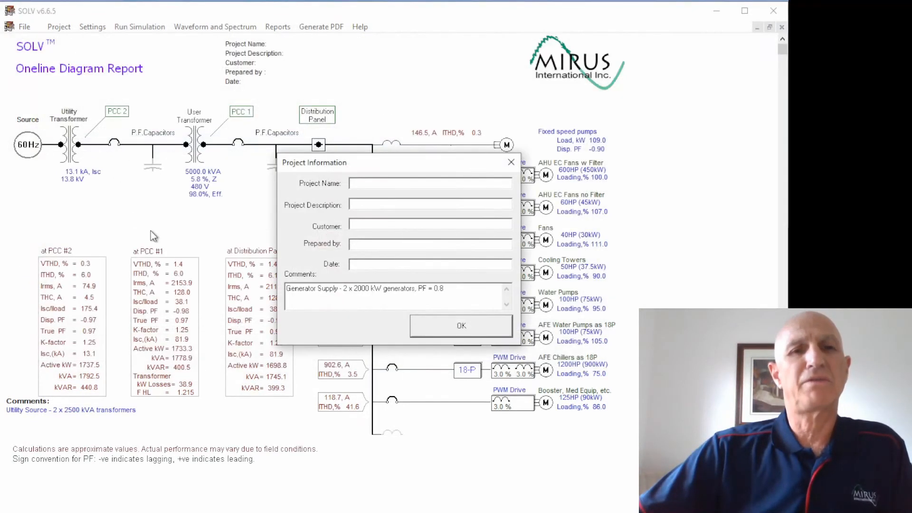
{"action": "left_click", "coordinate": [455, 329]}
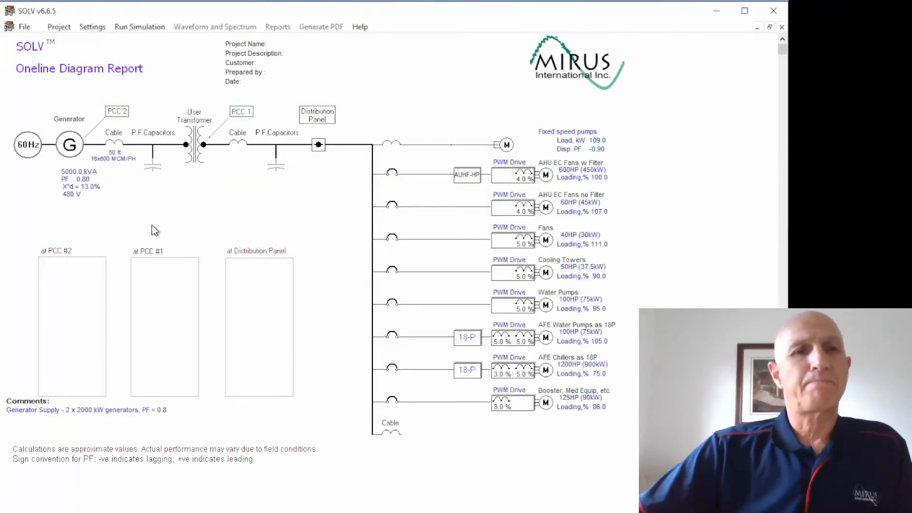
Replace the generator with a 100 kA, 12.5 kV utility transformer and restore the 480 V generator rated 5000 kVA at 0.80 power factor.
{"action": "double_click", "coordinate": [69, 140]}
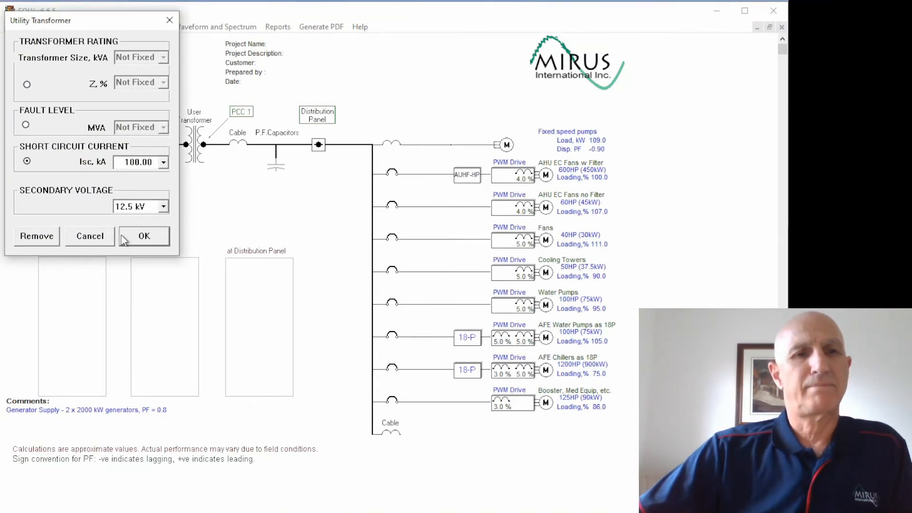
{"action": "left_click", "coordinate": [139, 239]}
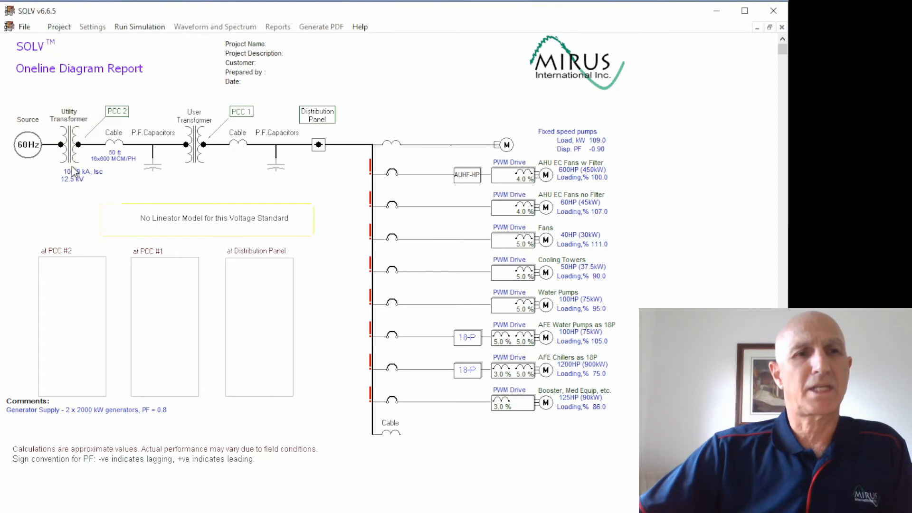
{"action": "double_click", "coordinate": [72, 170]}
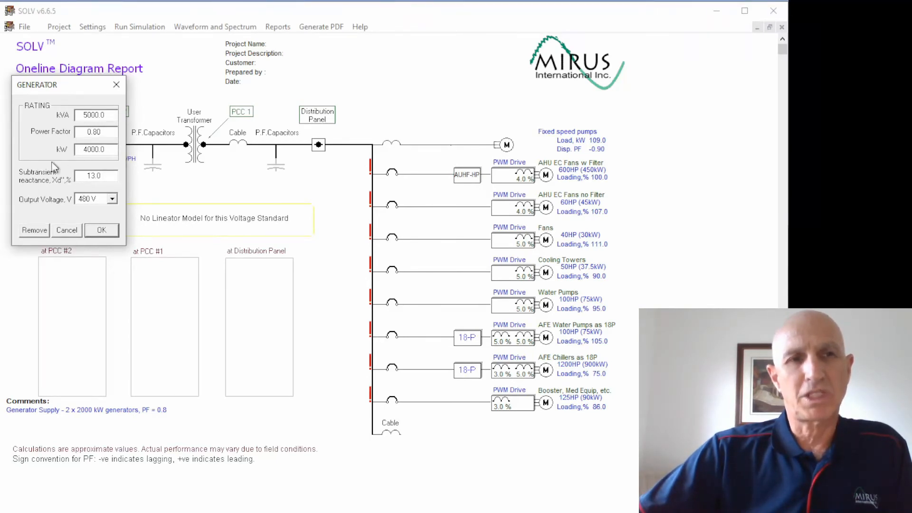
{"action": "left_click", "coordinate": [101, 230]}
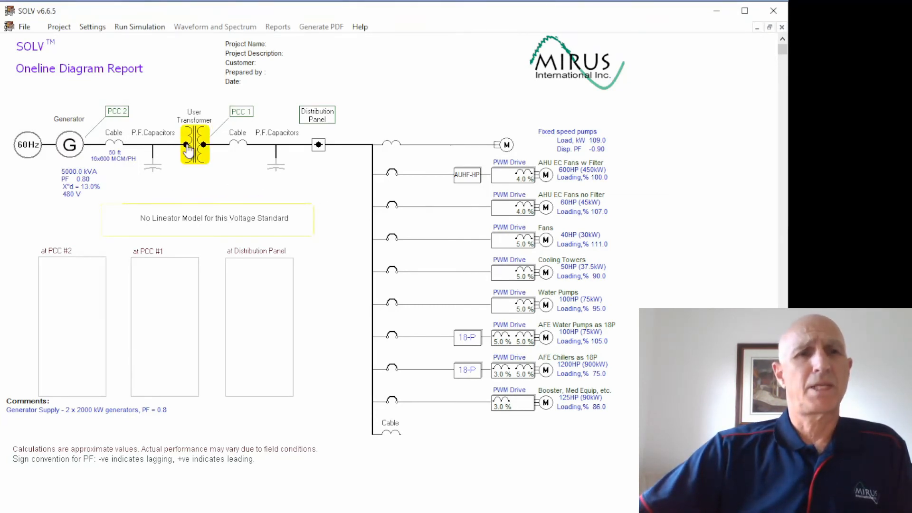
Run the simulation for the generator supply, review its IEEE Std 519 Compliance Report, and return to the oneline diagram.
{"action": "left_click", "coordinate": [133, 29]}
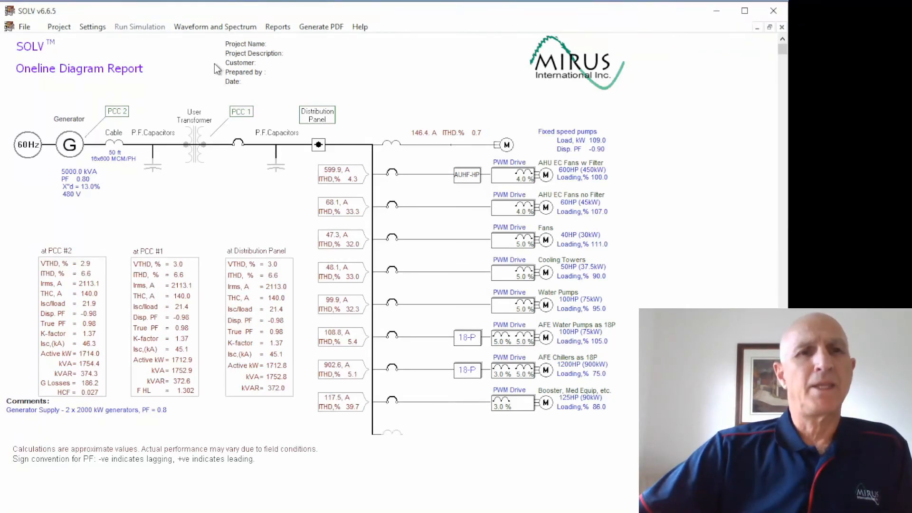
{"action": "left_click", "coordinate": [282, 29]}
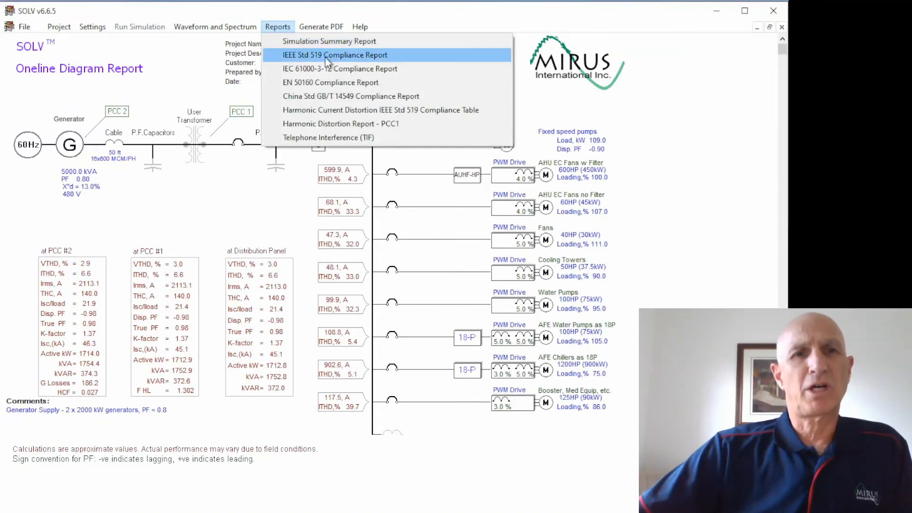
{"action": "left_click", "coordinate": [325, 55]}
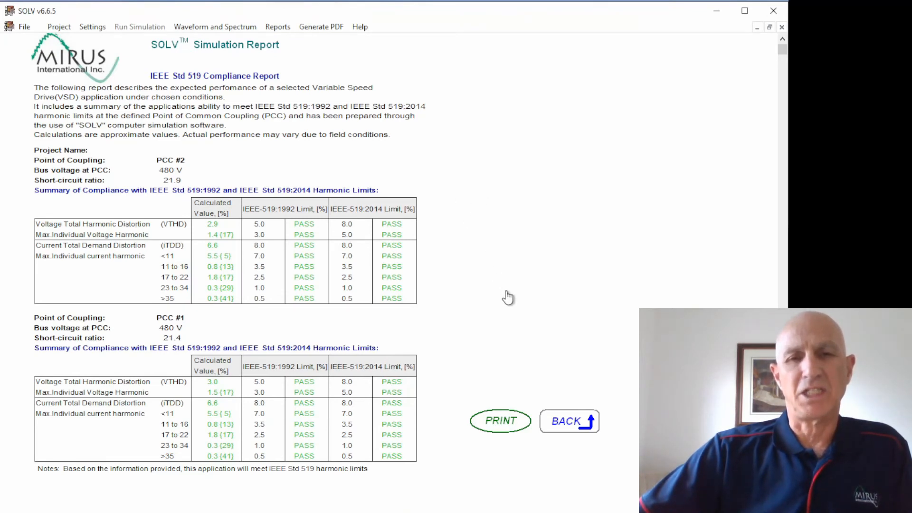
{"action": "left_click", "coordinate": [568, 420]}
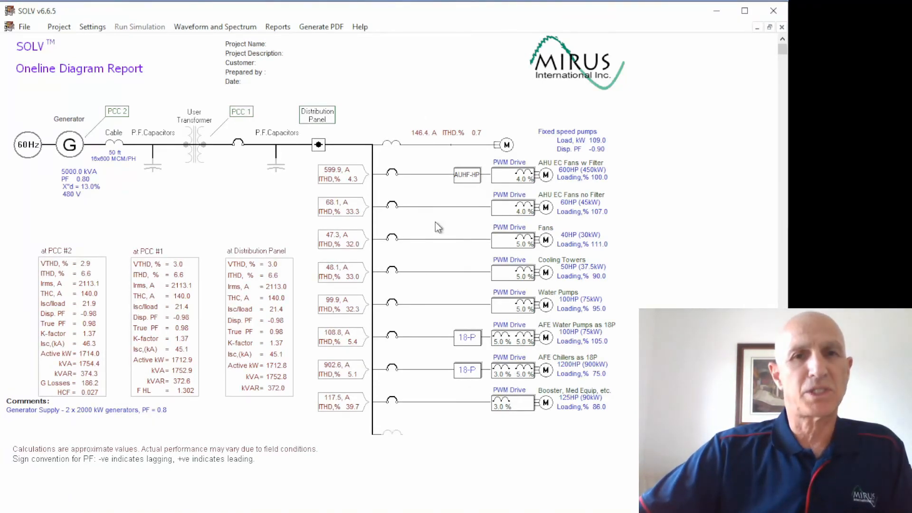
Add a 75 kVA isolation transformer with 5% impedance and 480 V secondary to the AHU EC Fans no Filter branch.
{"action": "left_click", "coordinate": [402, 207]}
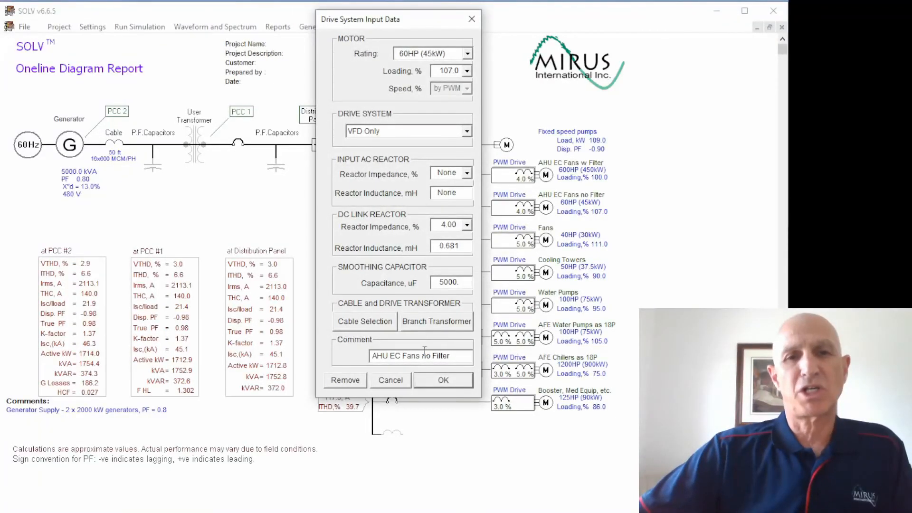
{"action": "left_click", "coordinate": [431, 322]}
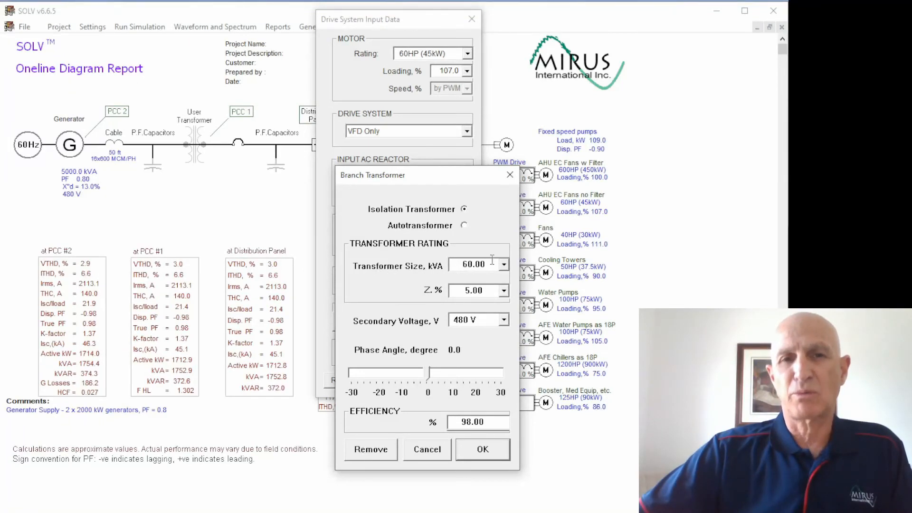
{"action": "left_click", "coordinate": [504, 267]}
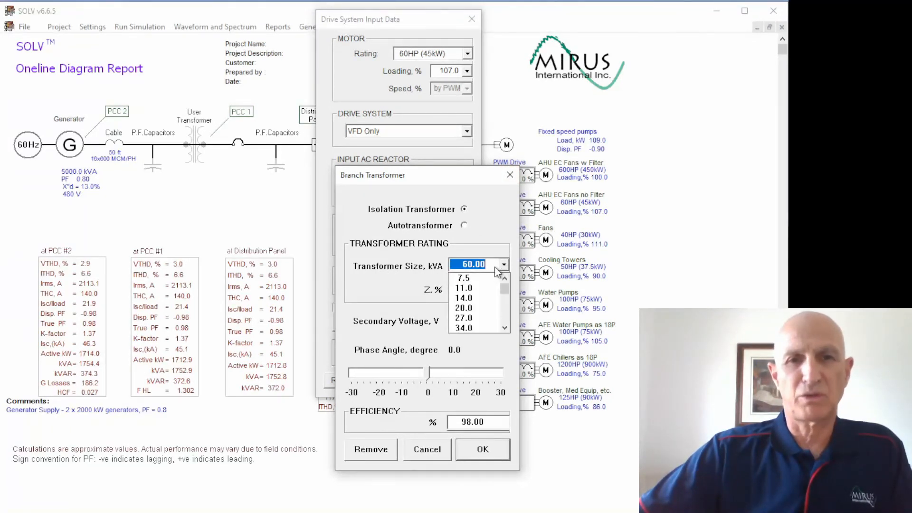
{"action": "left_click", "coordinate": [505, 316]}
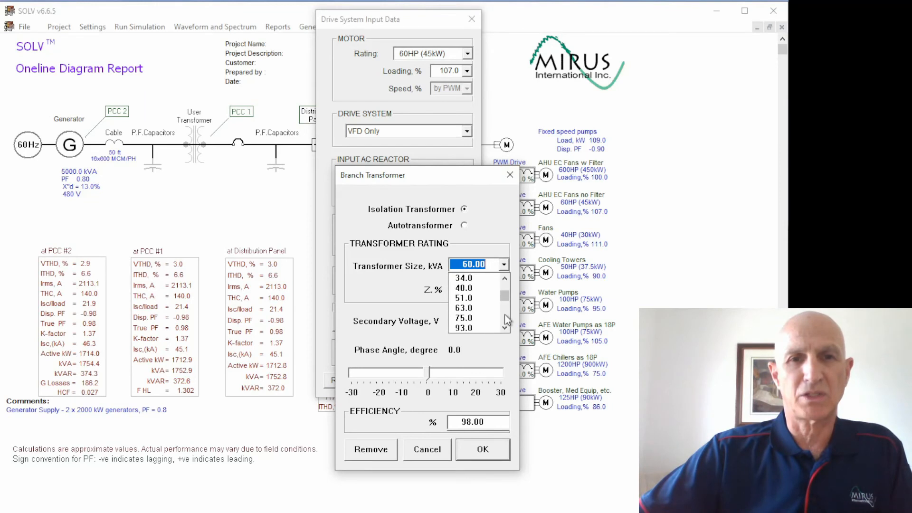
{"action": "left_click", "coordinate": [464, 319]}
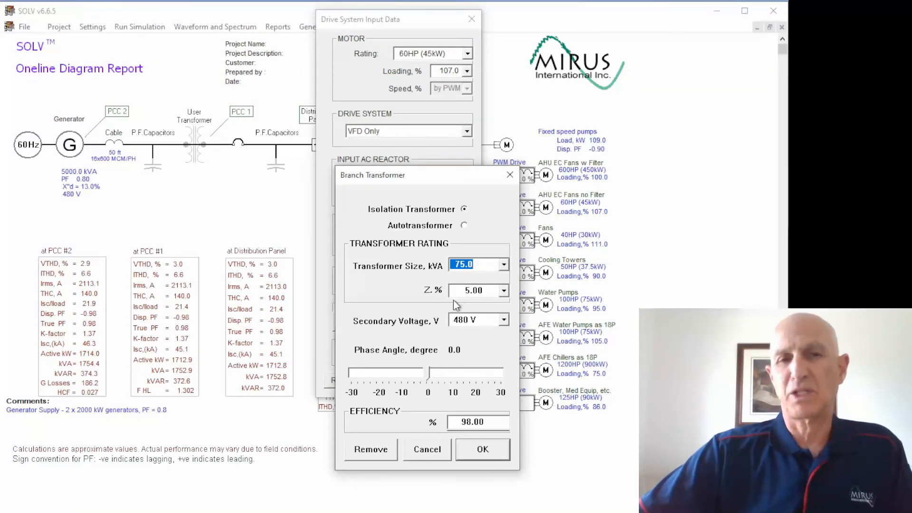
{"action": "left_click", "coordinate": [474, 451]}
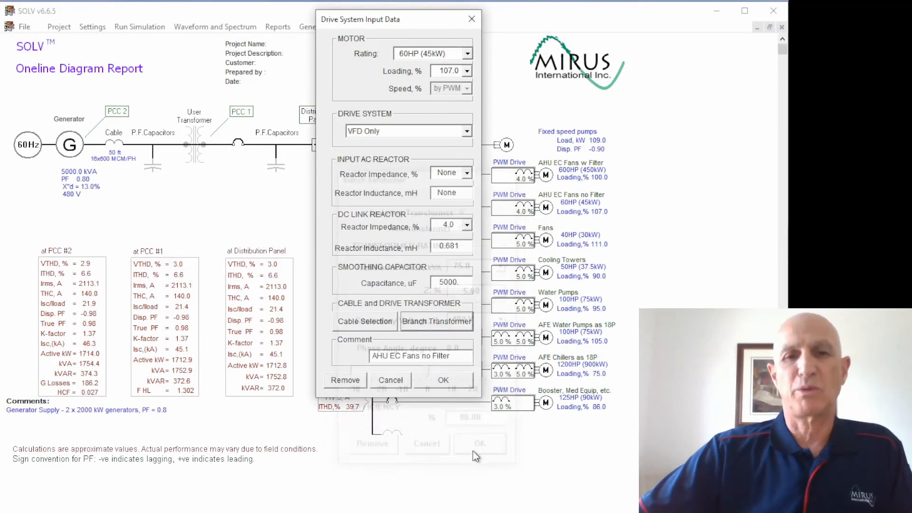
{"action": "left_click", "coordinate": [439, 381]}
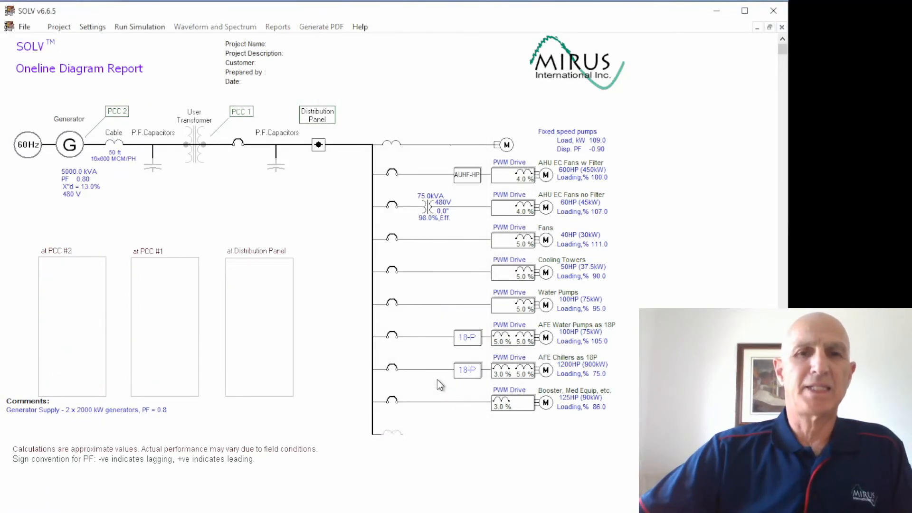